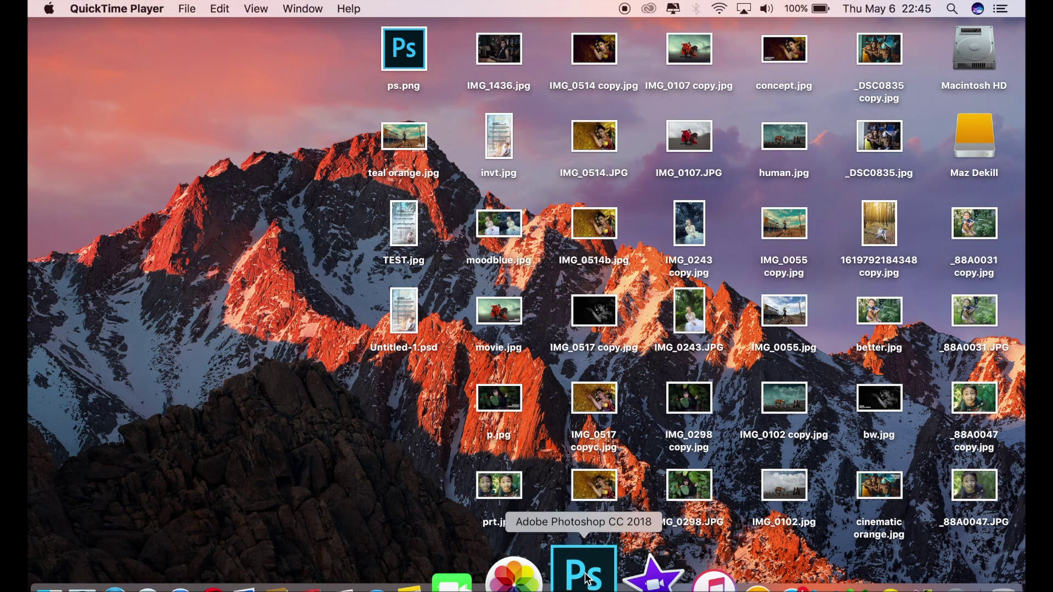
Step: Launch Photoshop CC 2018 from the Dock
left_click(586, 577)
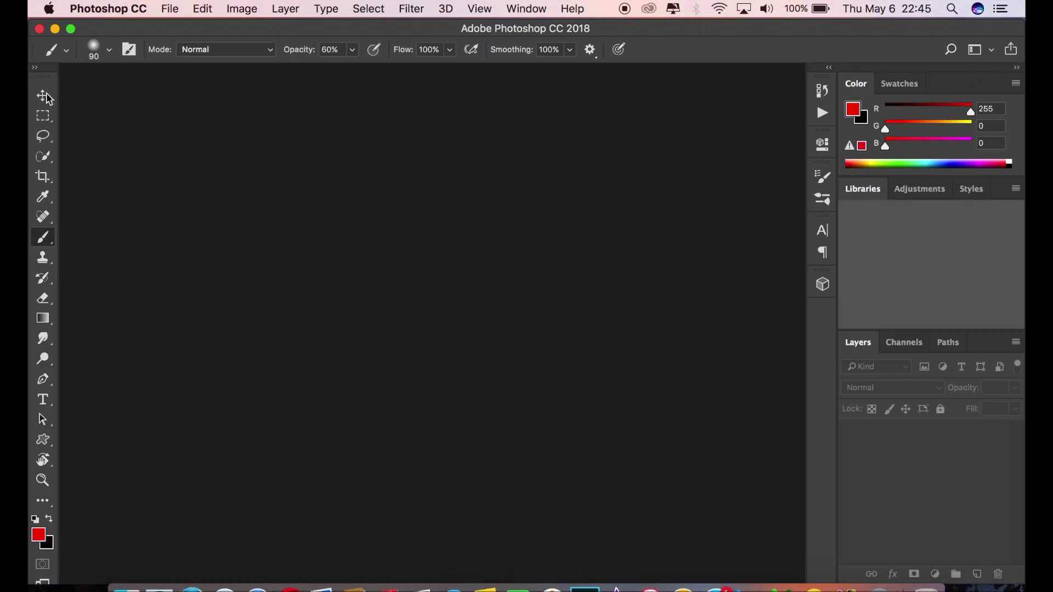
Step: Open the bookstore portrait IMG_1436.jpg from the Desktop folder as a new document
left_click(43, 96)
left_click(170, 9)
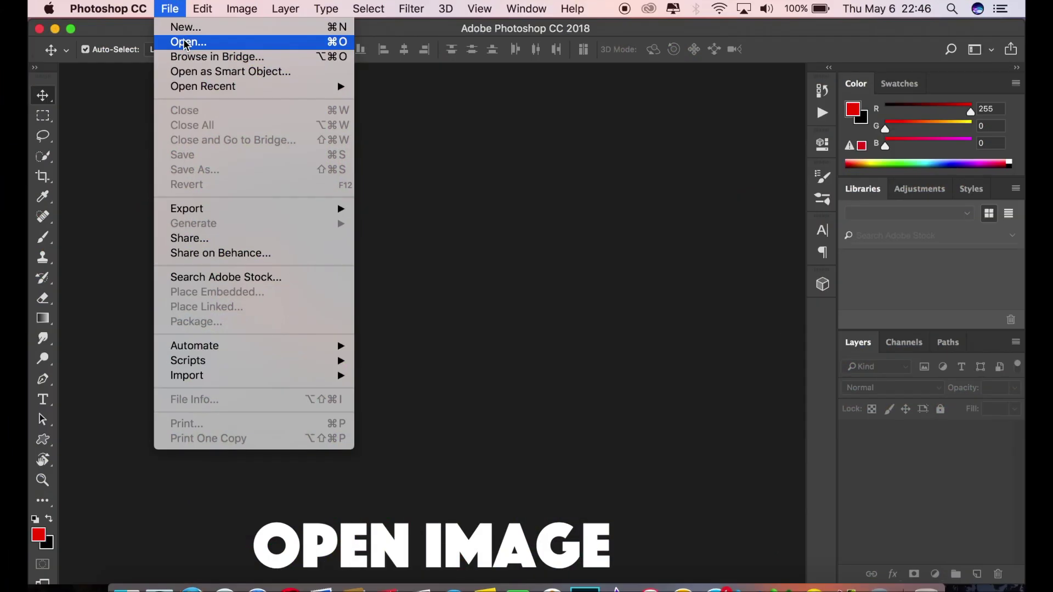
left_click(181, 40)
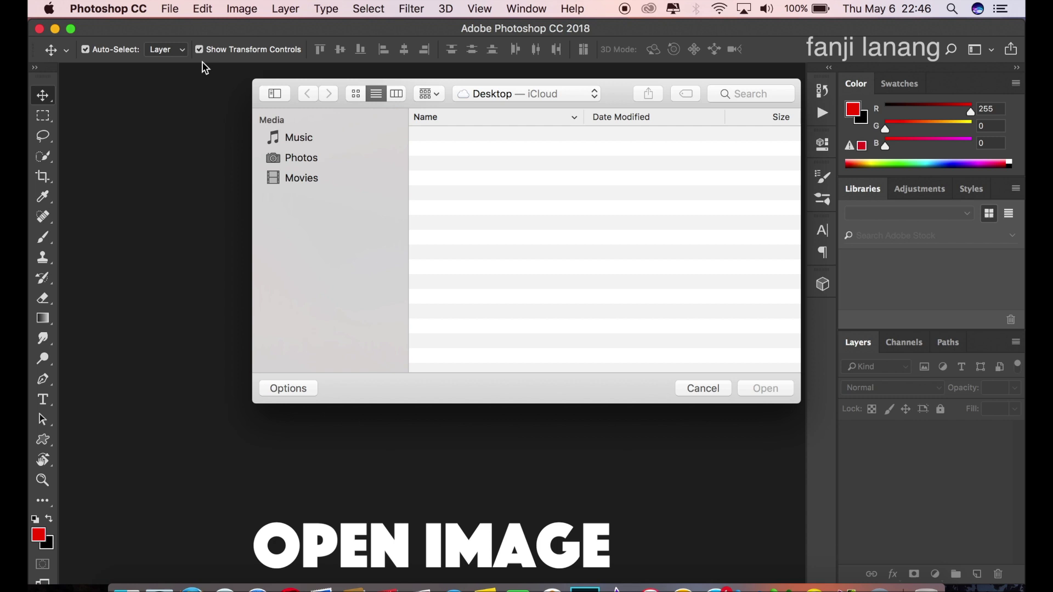
left_click(304, 178)
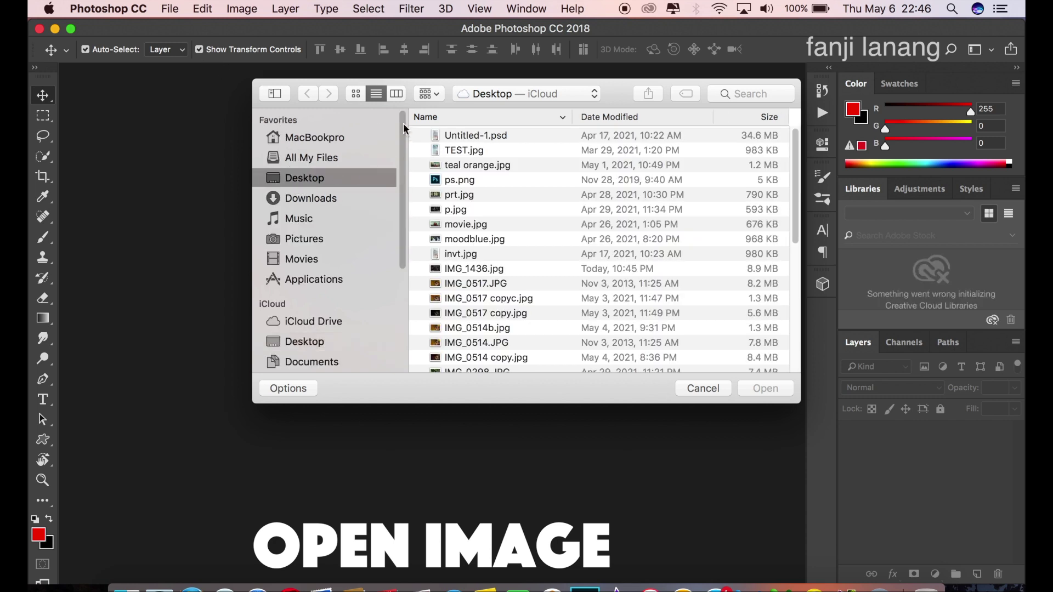
left_click(355, 94)
left_click(453, 135)
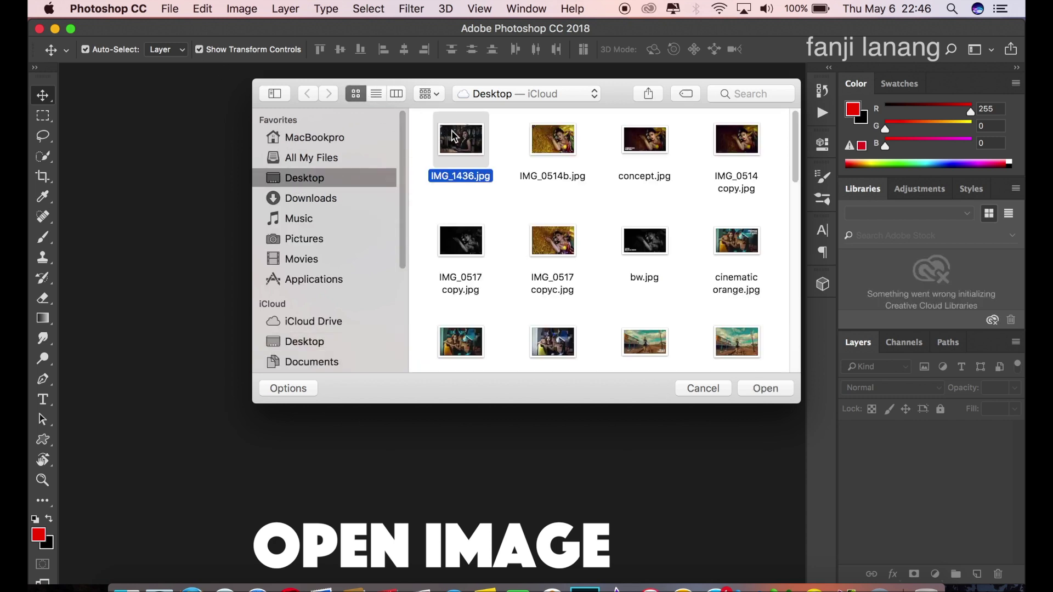
double_click(453, 135)
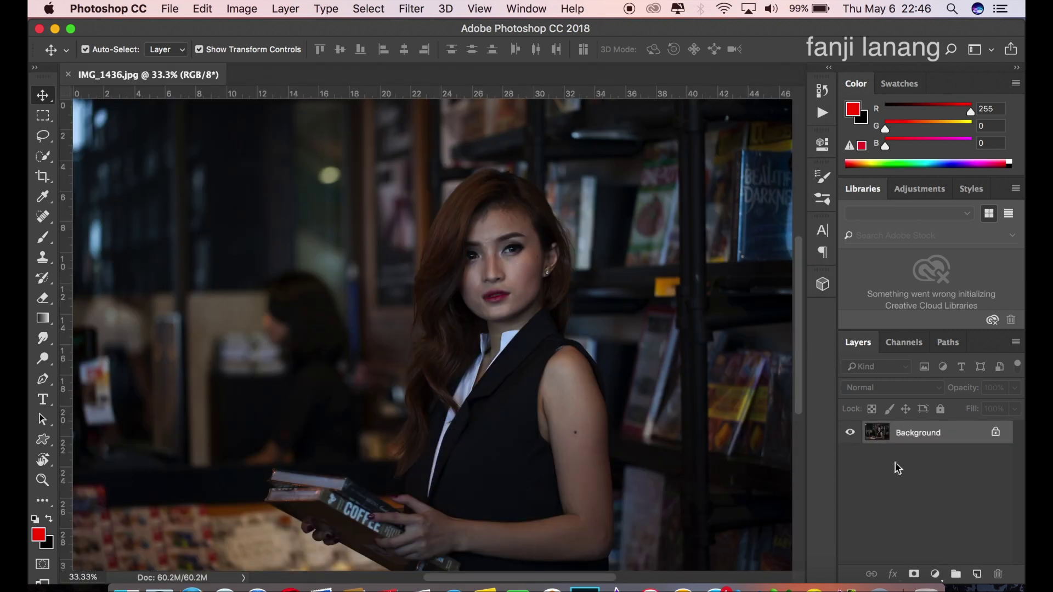
Step: Add a Channel Mixer layer with the Green output taking Blue at +101
left_click(935, 574)
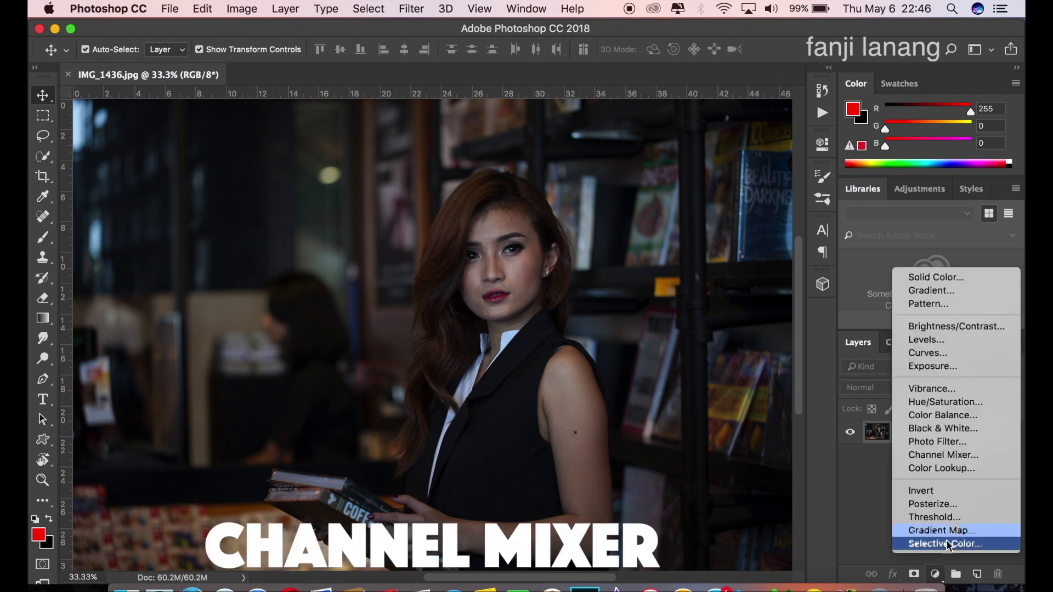
left_click(954, 456)
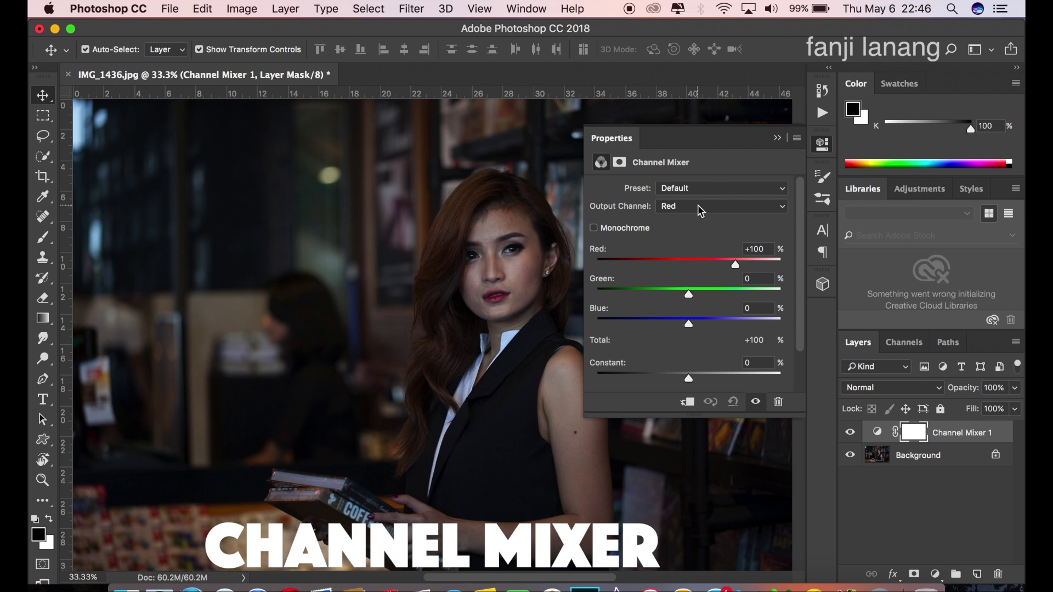
left_click(697, 205)
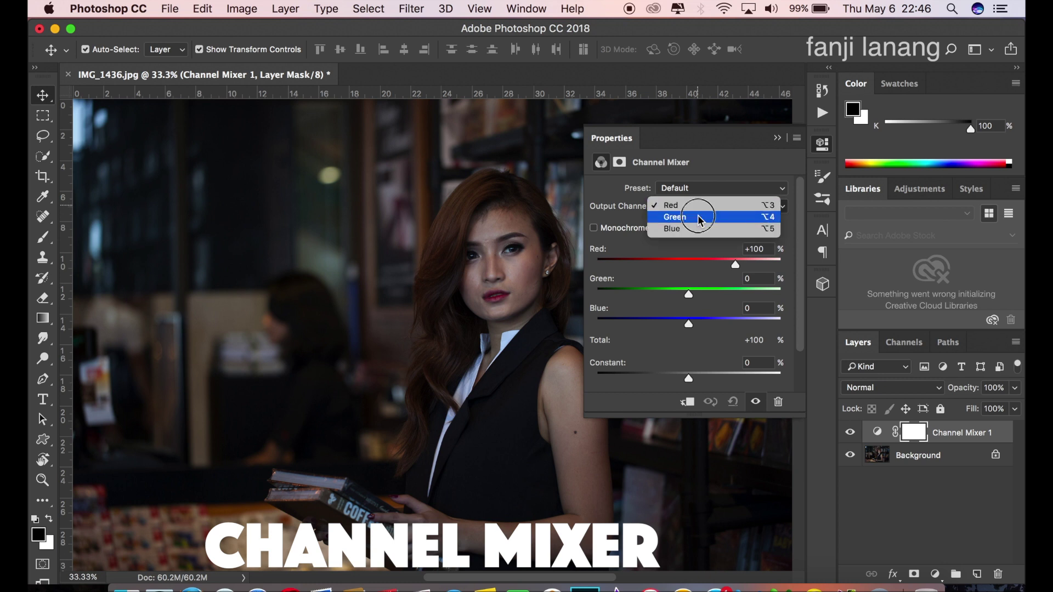
left_click(698, 217)
left_click(689, 295)
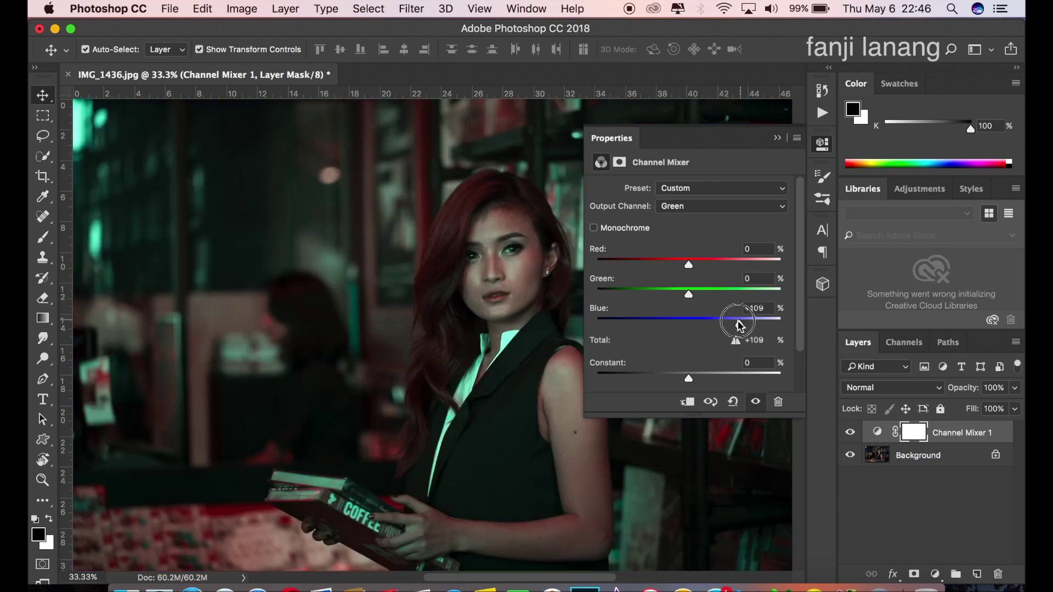
left_click_drag(740, 320, 735, 322)
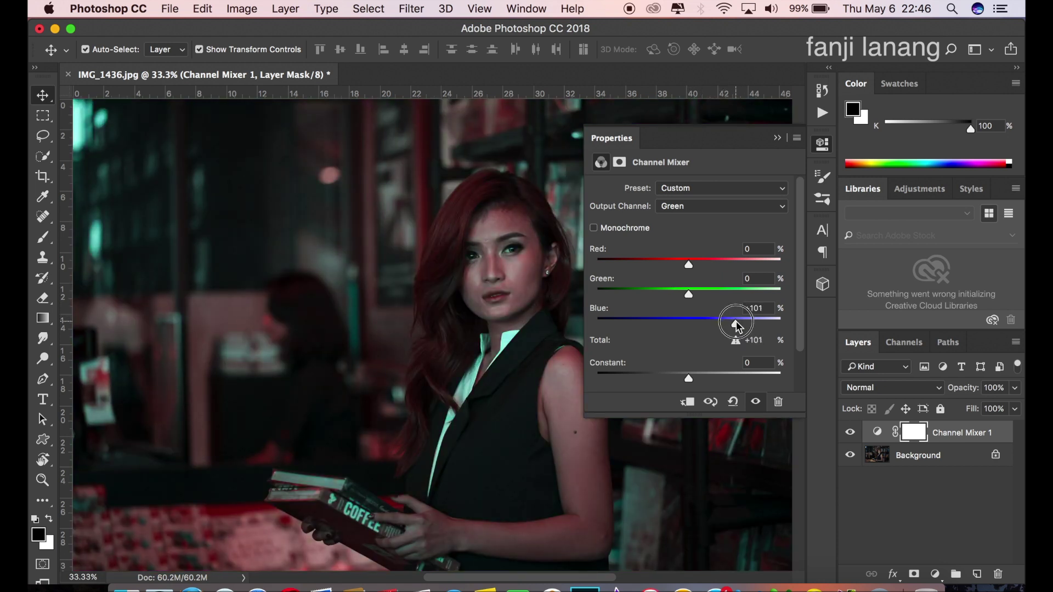
Step: Set the Blue output channel to take Green at about +100
left_click(738, 213)
left_click(735, 218)
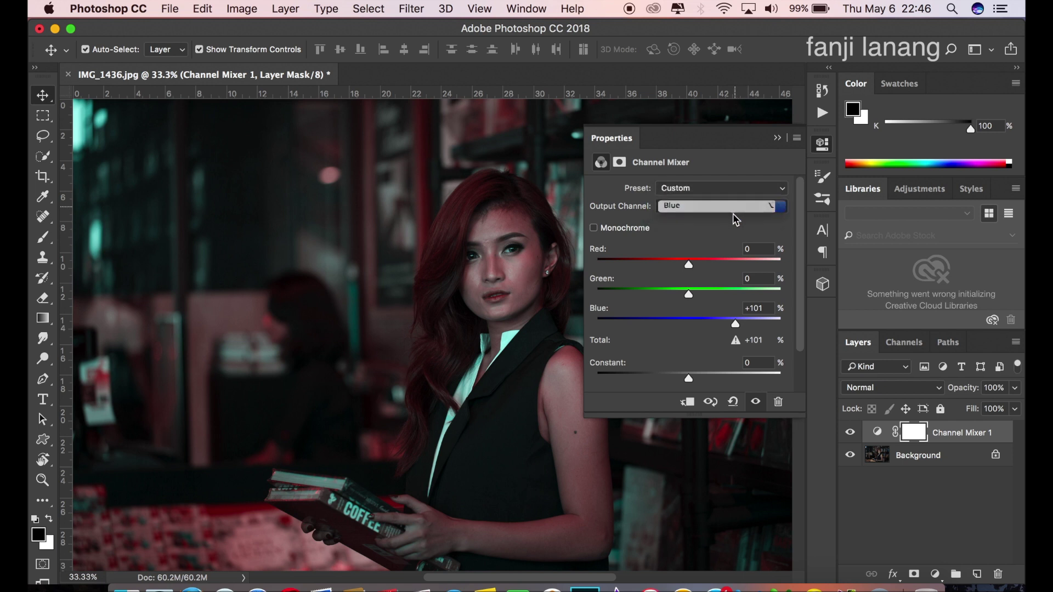
left_click(733, 295)
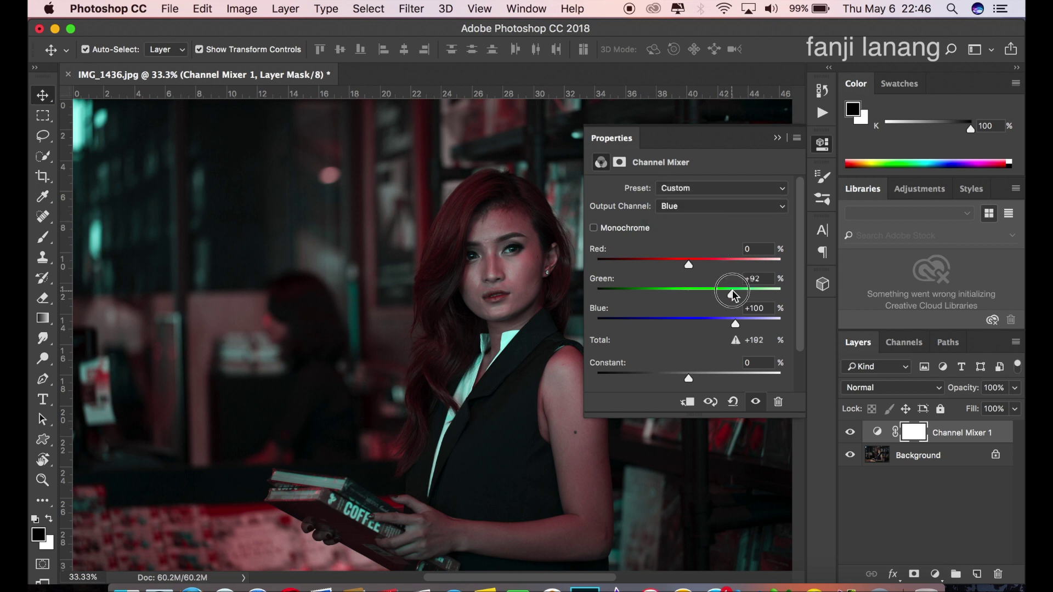
left_click_drag(733, 295, 689, 322)
Step: Set Channel Mixer 1 to Lighten blend mode and toggle its visibility to compare
left_click(777, 141)
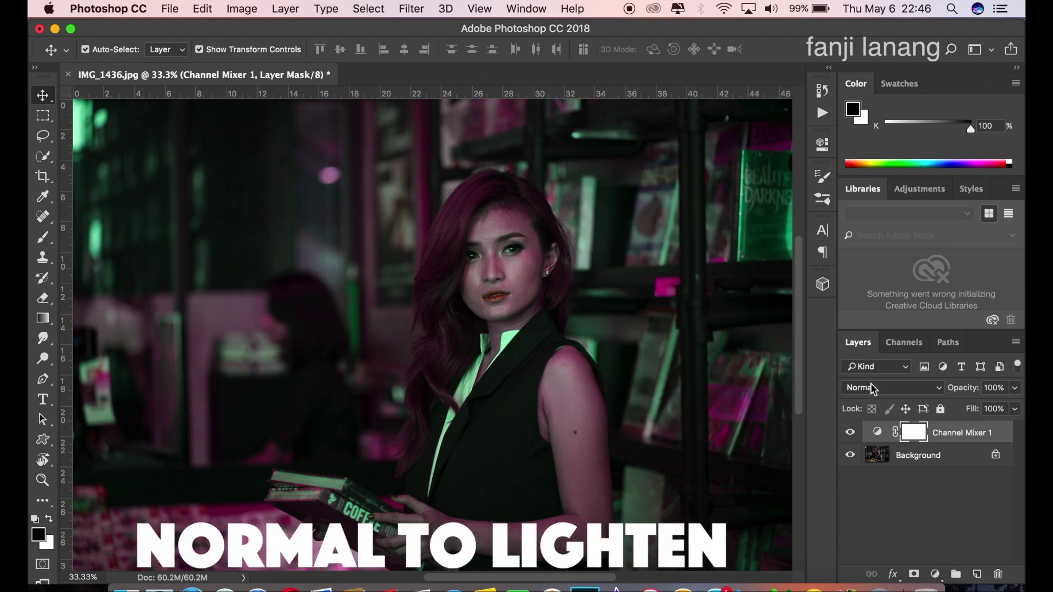
left_click(891, 388)
left_click(886, 486)
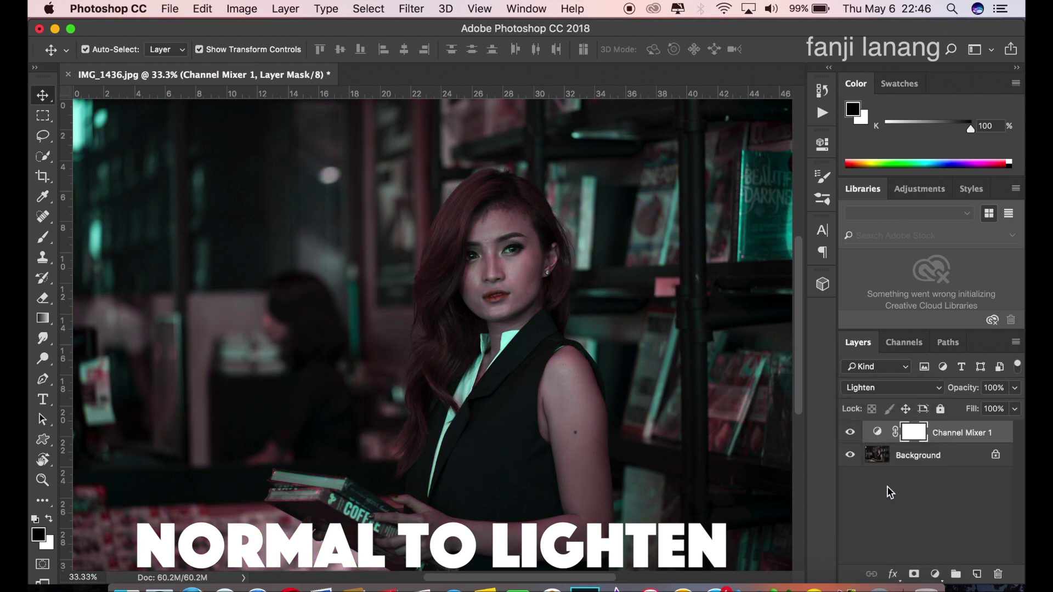
left_click(850, 432)
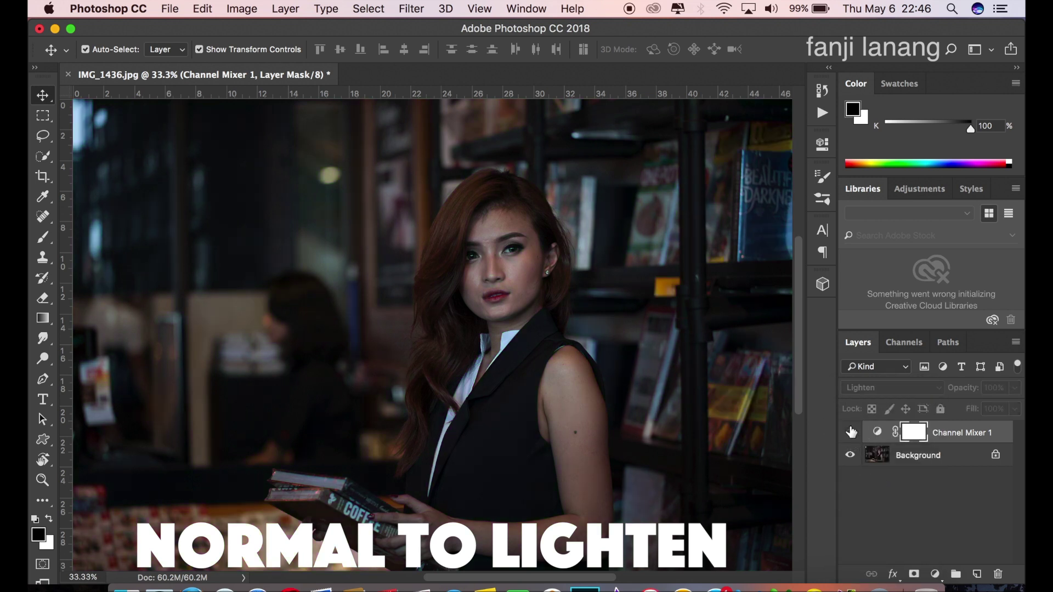
left_click(850, 433)
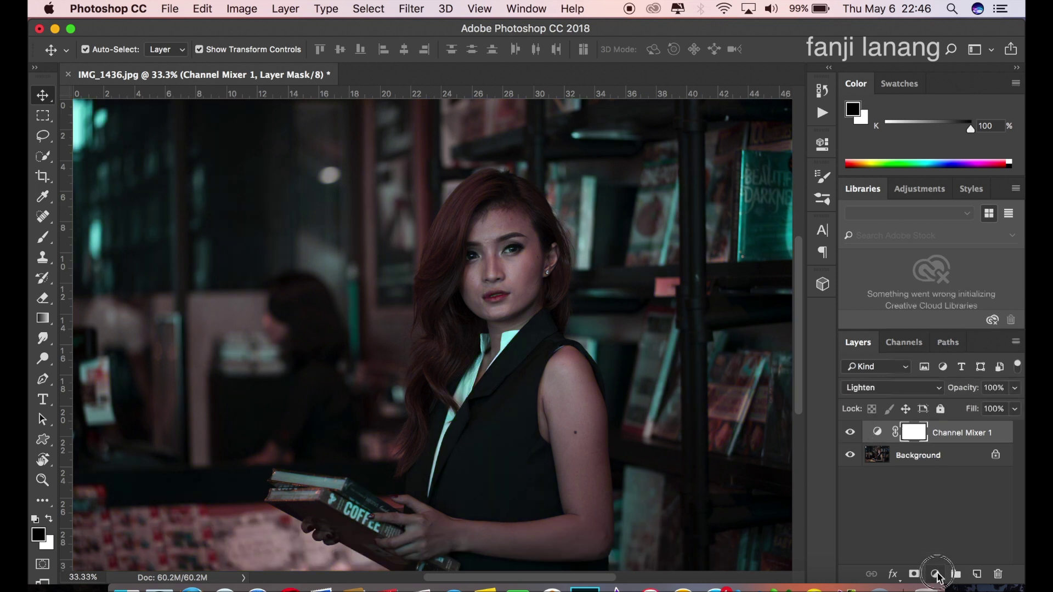
Step: Add a Hue/Saturation layer with Hue +5 and Saturation +35, then compare before and after
left_click(935, 573)
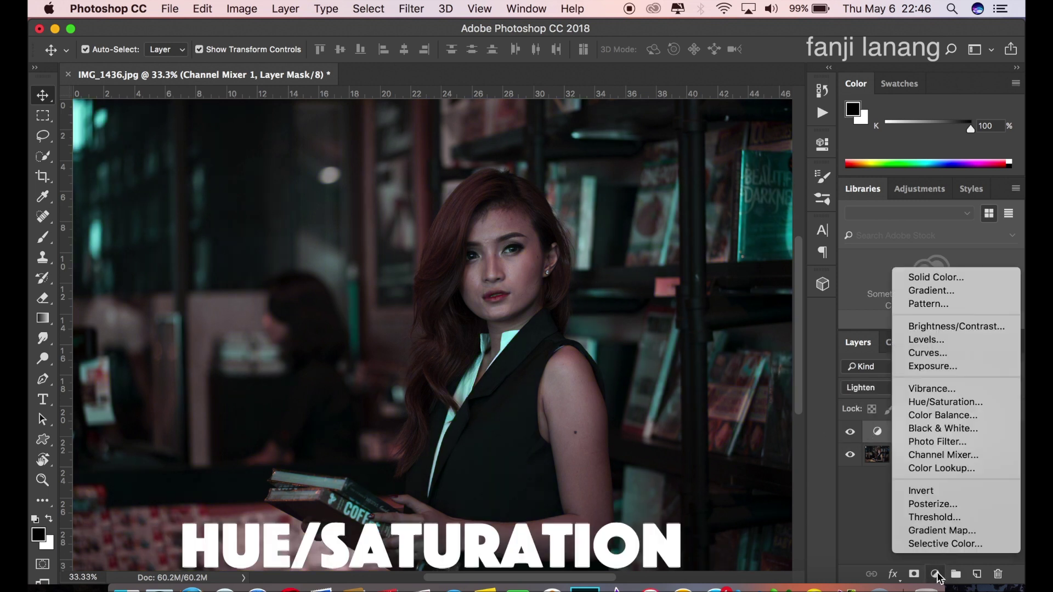
left_click(938, 402)
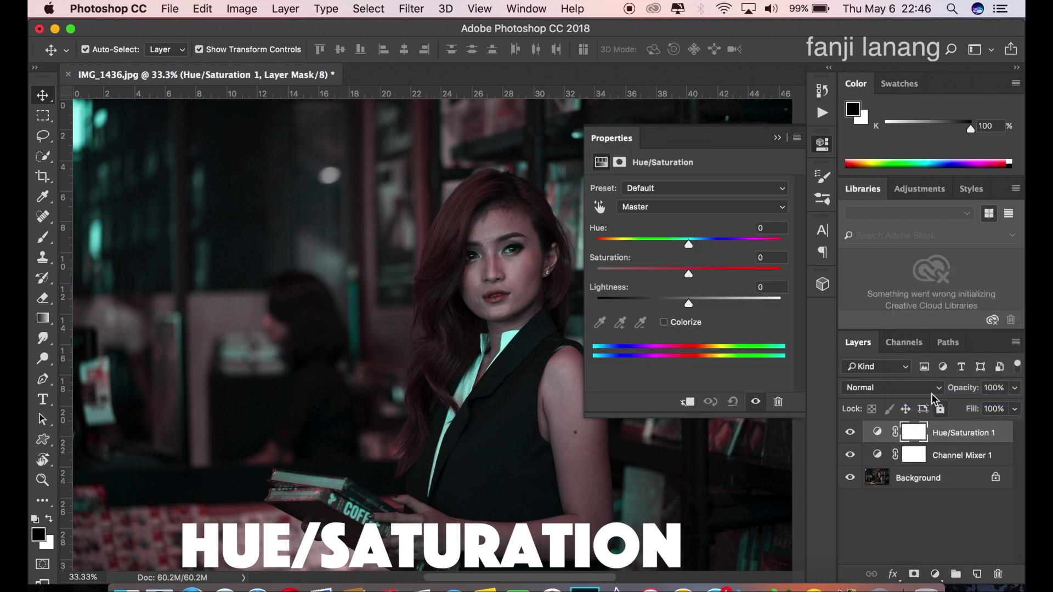
left_click_drag(690, 241, 695, 260)
left_click(721, 271)
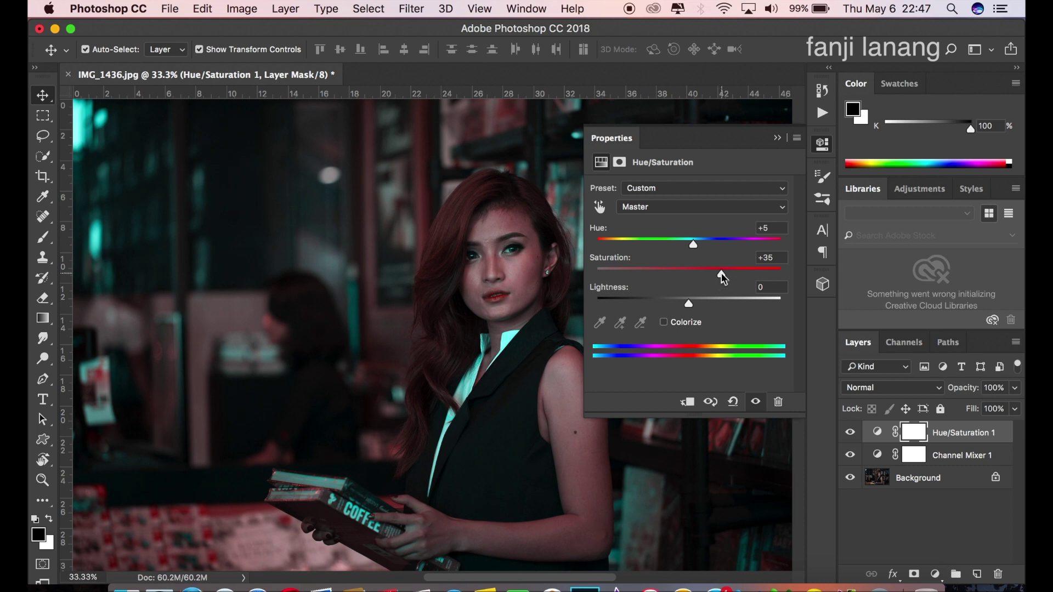
left_click(776, 139)
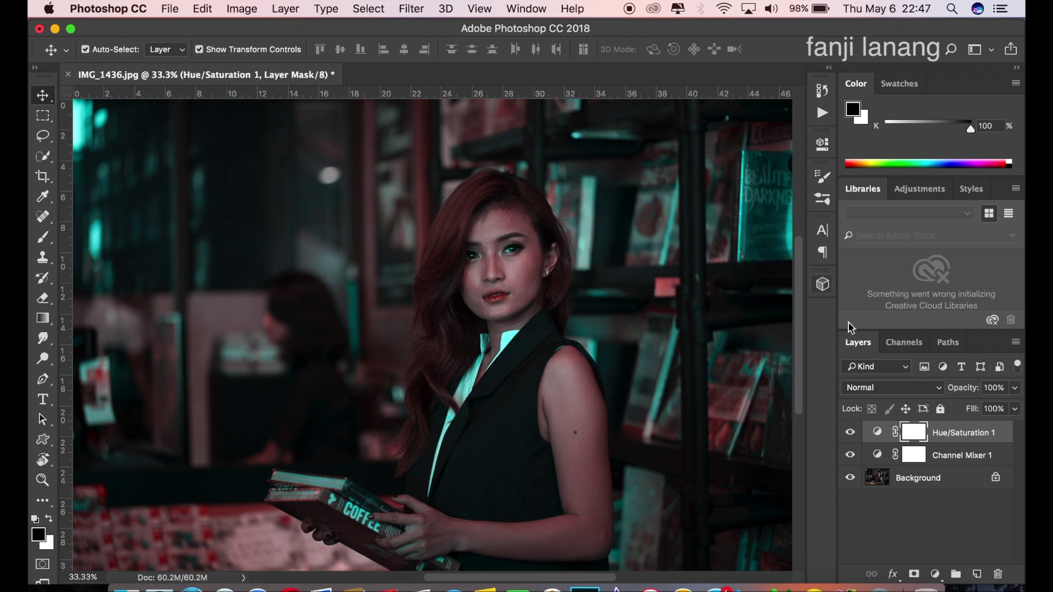
left_click(850, 433)
left_click(849, 434)
Step: Add a Selective Color layer, cutting Reds cyan to -37 and magenta to -23
left_click(935, 574)
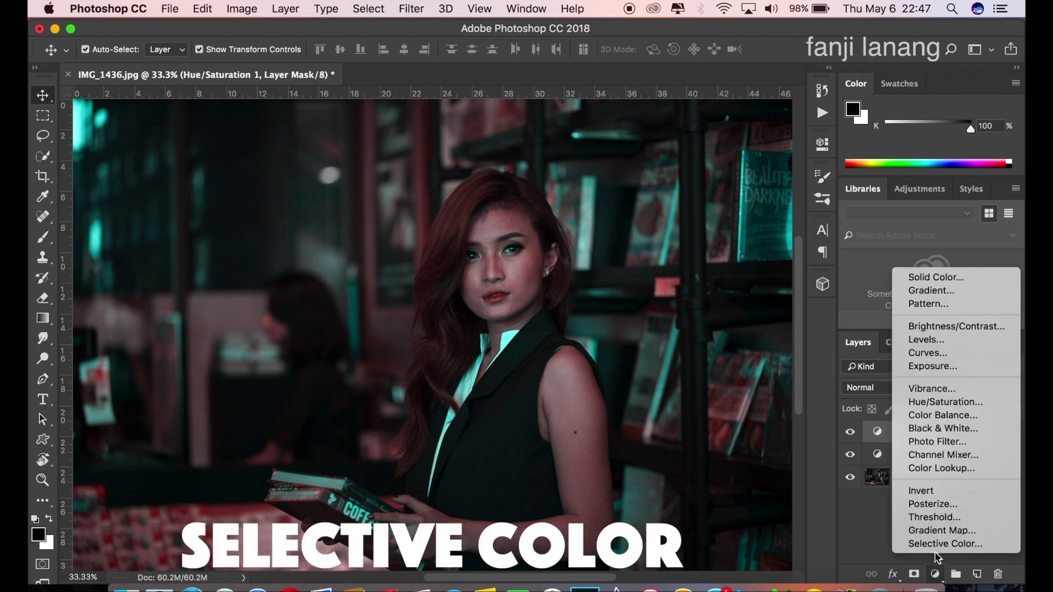
left_click(935, 548)
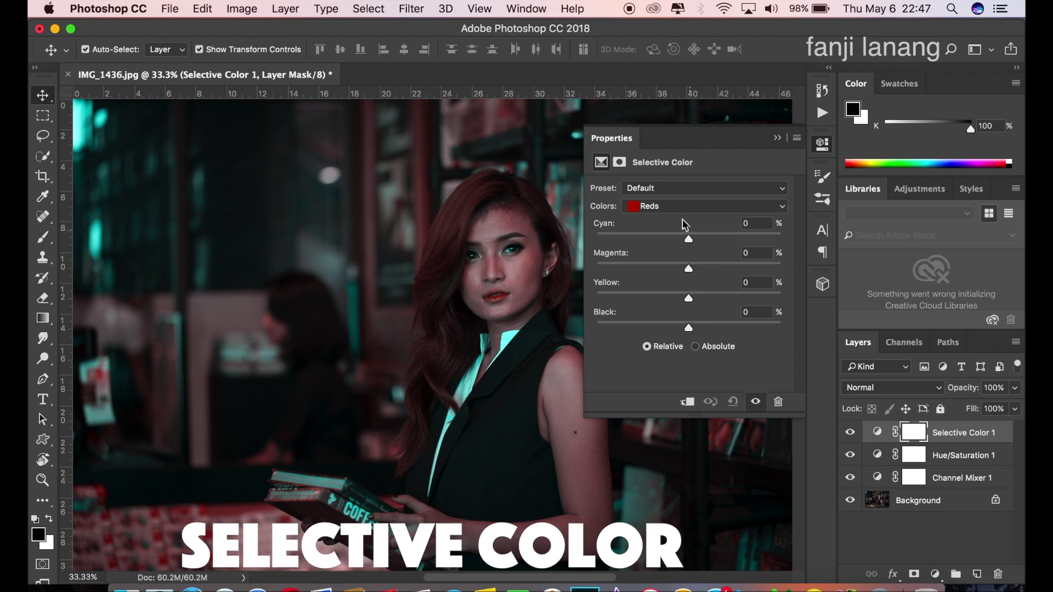
left_click(680, 208)
left_click(650, 233)
left_click_drag(649, 232, 655, 243)
left_click(667, 264)
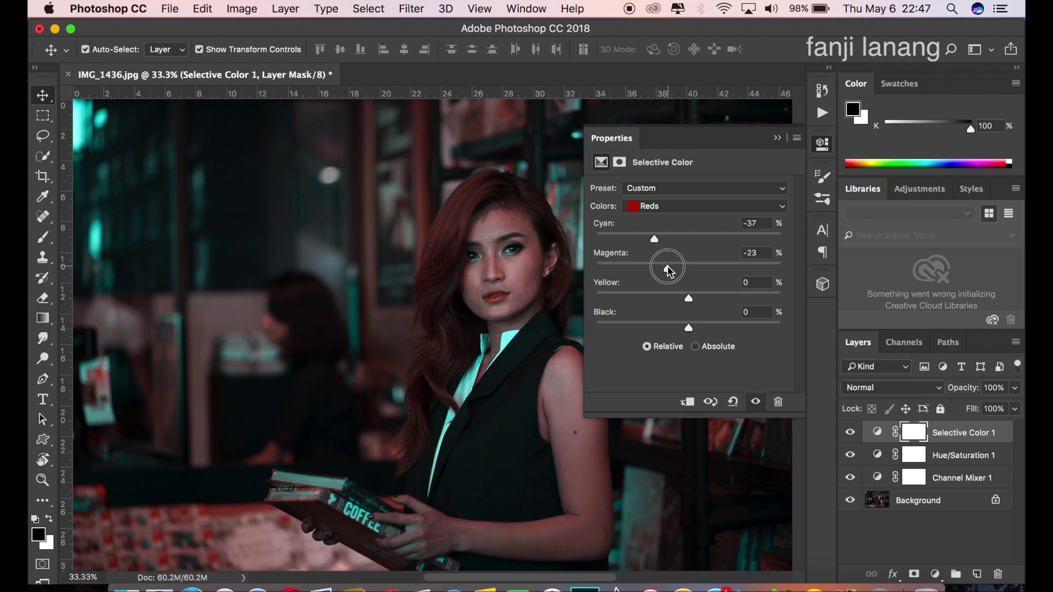
left_click_drag(668, 269, 731, 306)
Step: Pull Yellows cyan fully down and nudge Blacks slightly toward cyan and blue, then compare
left_click(722, 207)
left_click(723, 217)
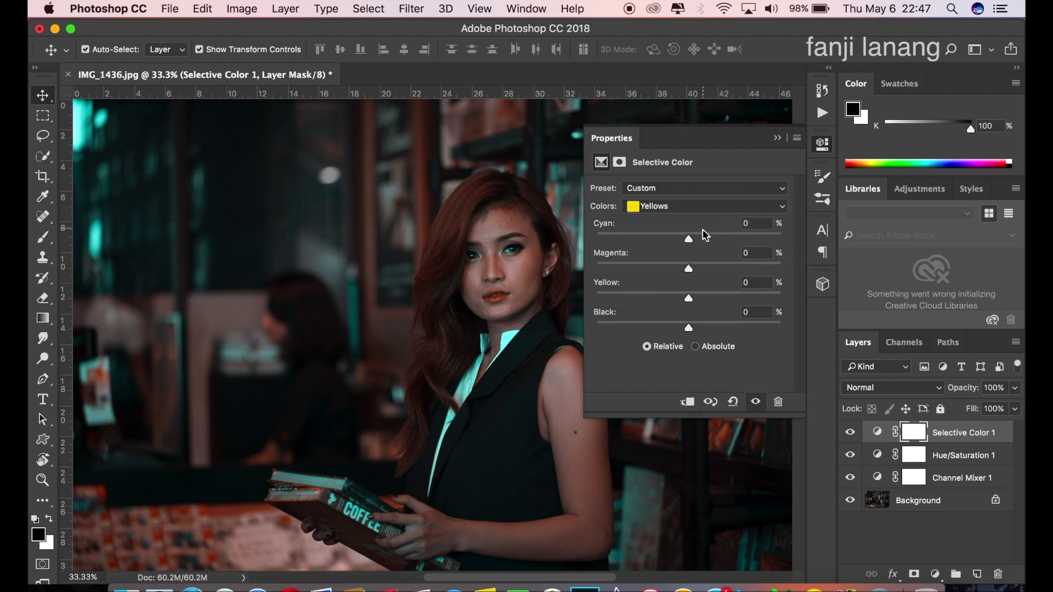
left_click_drag(688, 239, 543, 258)
left_click(638, 207)
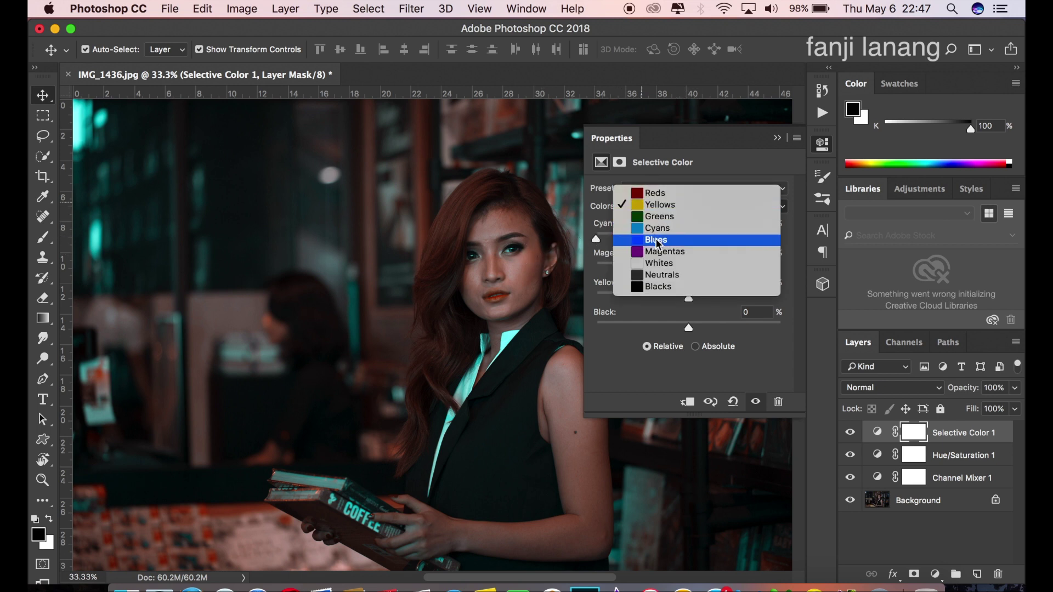
left_click(661, 286)
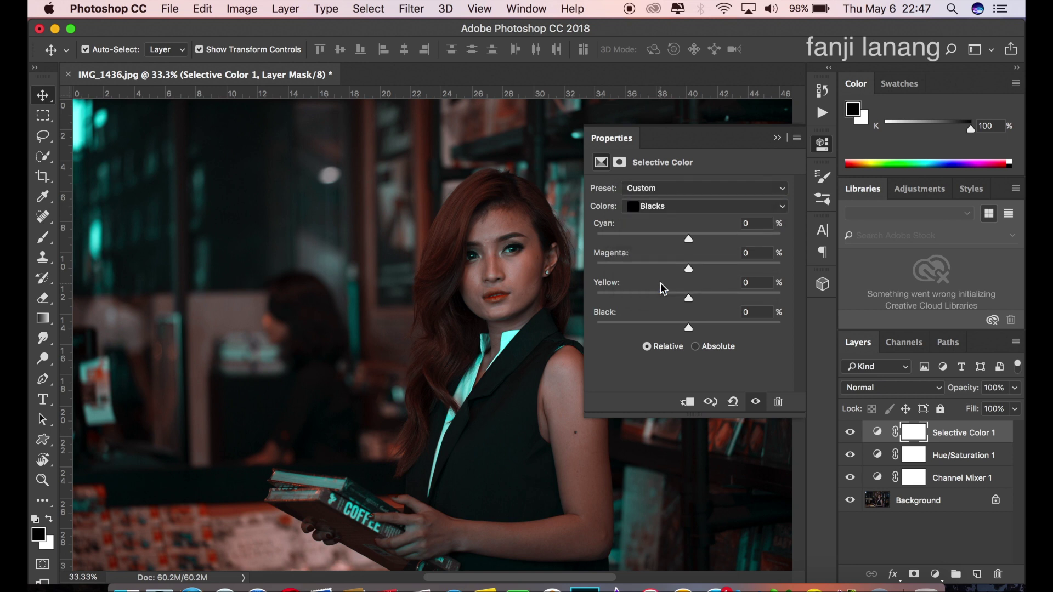
left_click_drag(689, 239, 692, 240)
left_click_drag(688, 298, 686, 303)
left_click(777, 138)
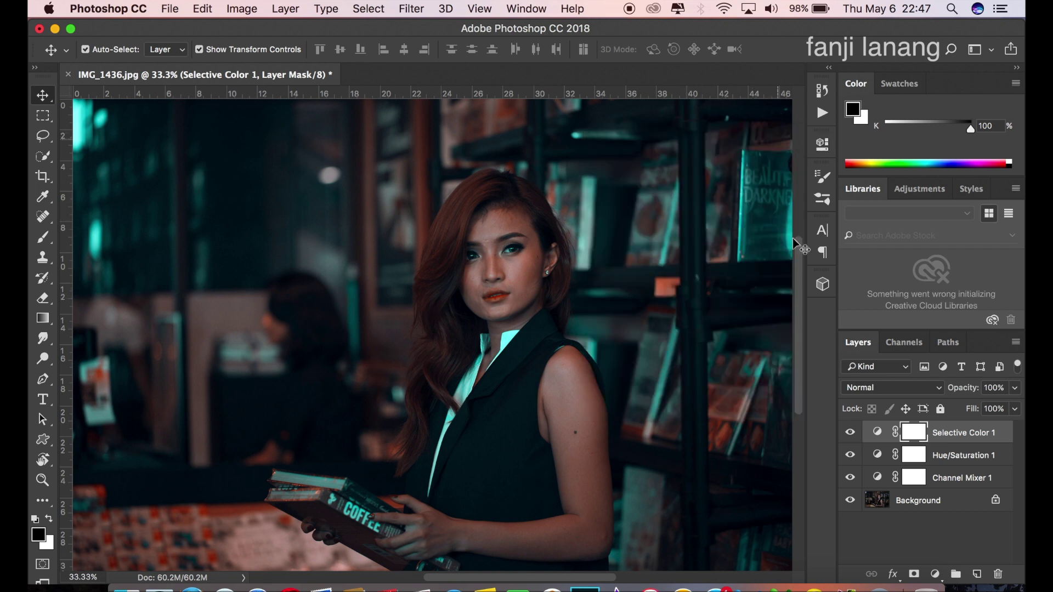
left_click(850, 432)
Step: Add a Solid Color fill layer in dark navy (#002136)
left_click(934, 573)
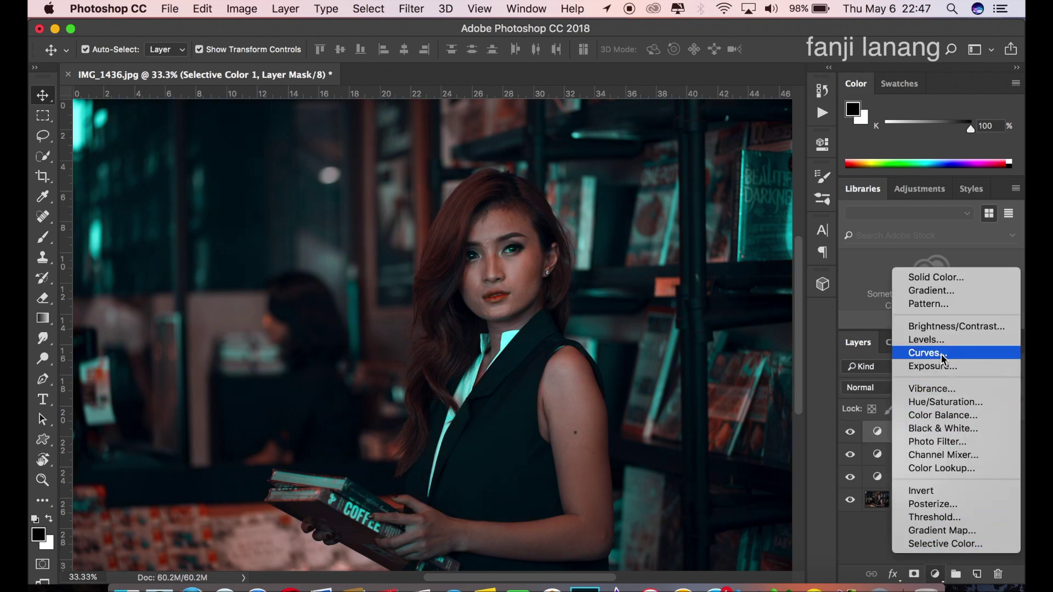
left_click(936, 278)
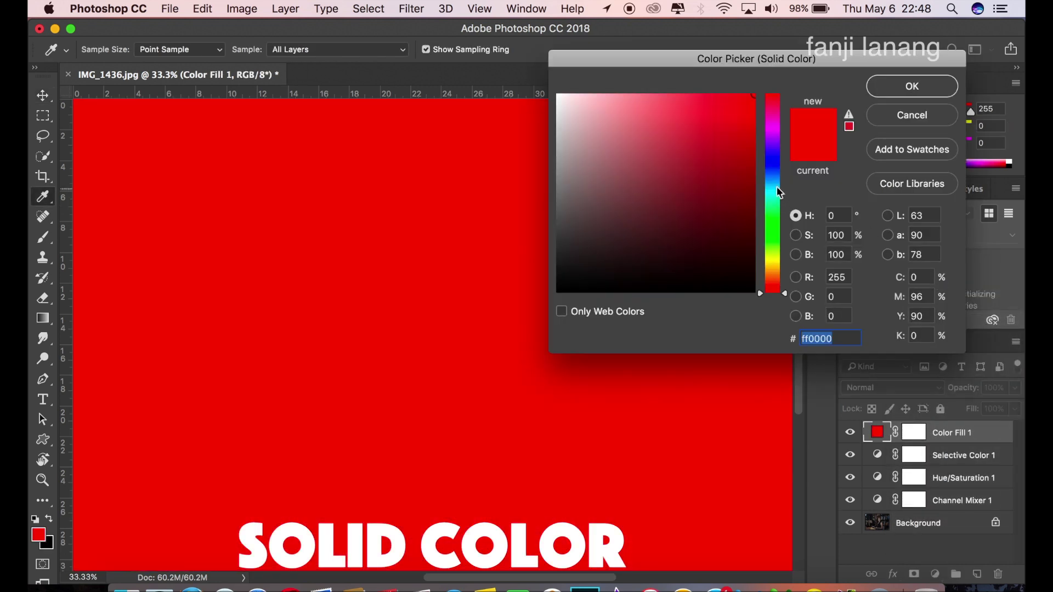
mouse_move(777, 186)
left_mouse_down()
mouse_move(770, 182)
mouse_move(762, 251)
left_mouse_up()
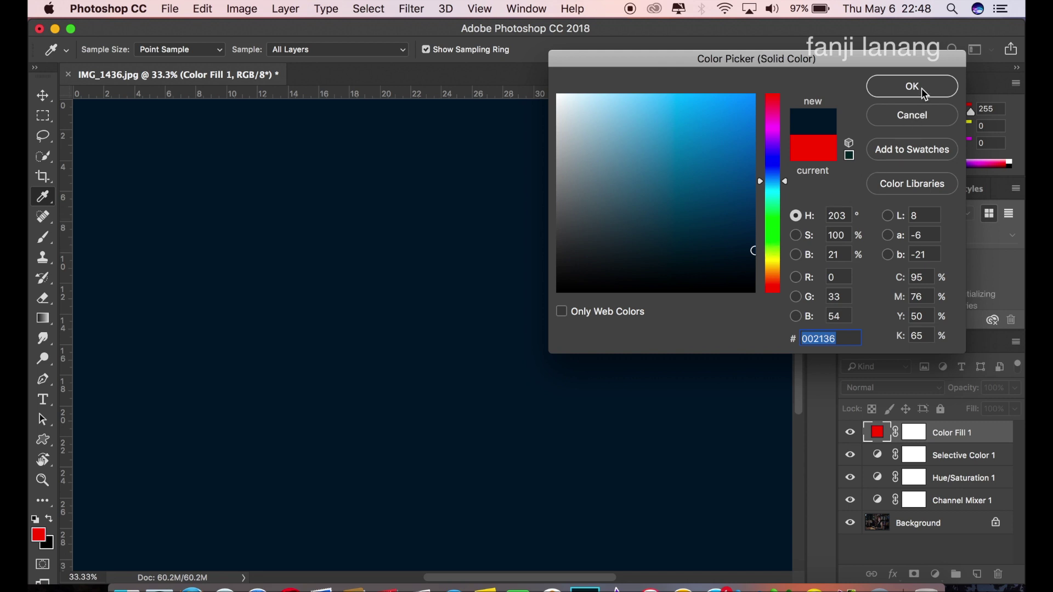
left_click(877, 92)
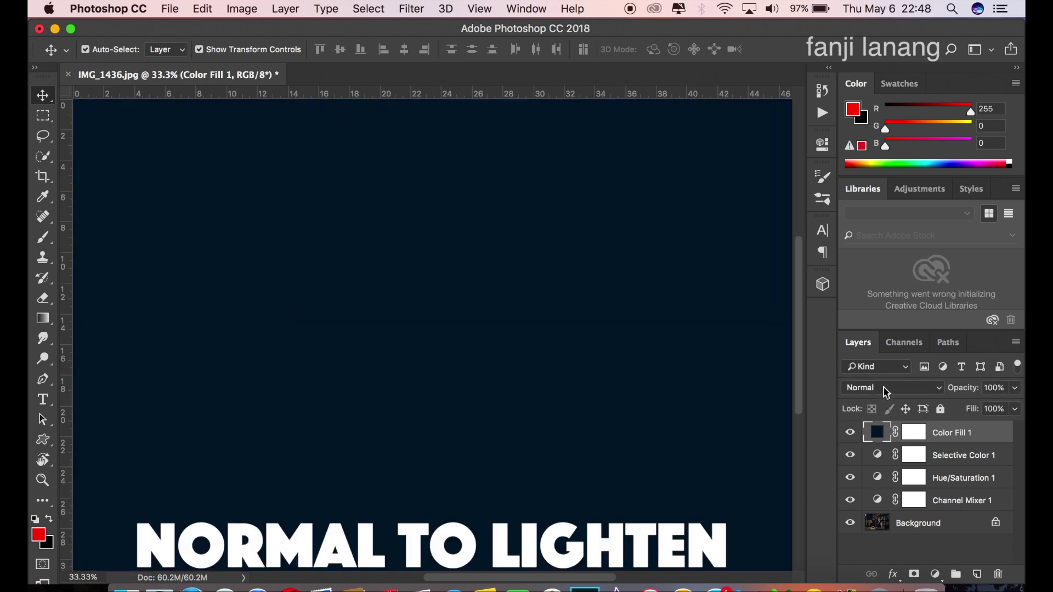
Step: Blend the navy fill in Lighten mode at 55% opacity and compare its visibility
left_click(885, 388)
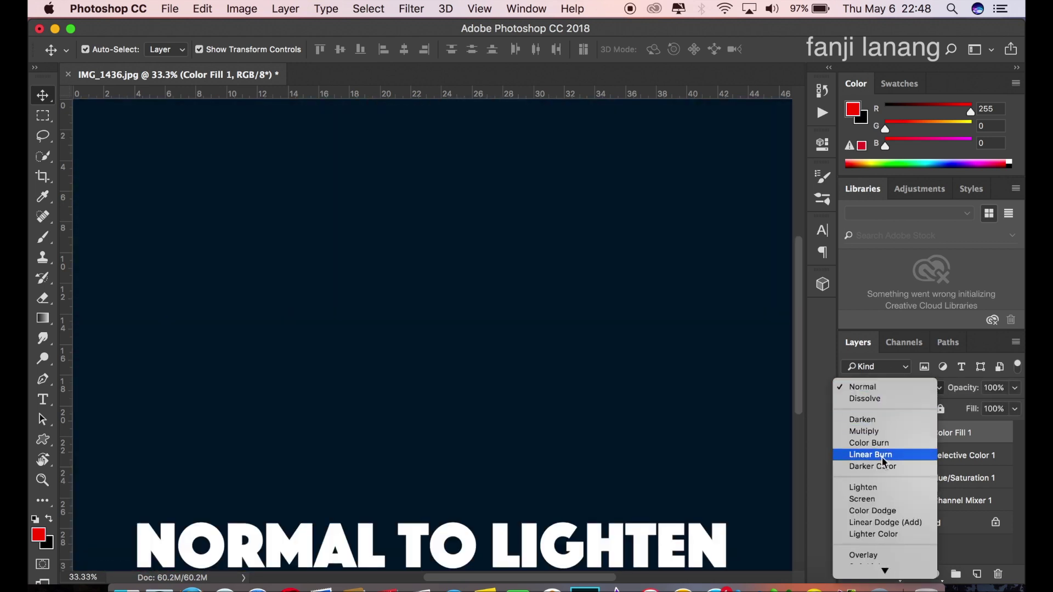
left_click(885, 488)
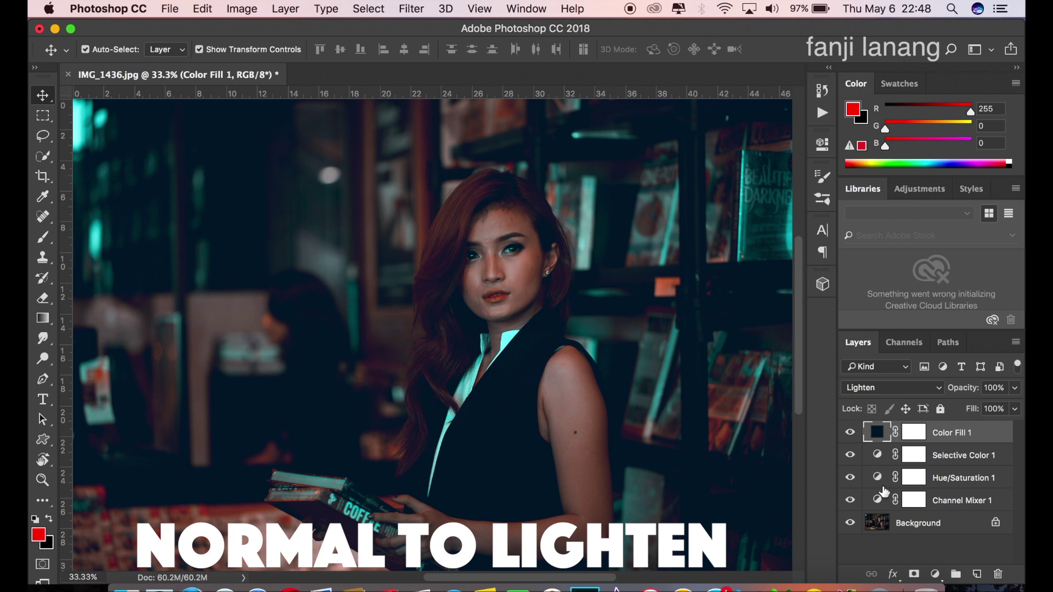
left_click(1015, 389)
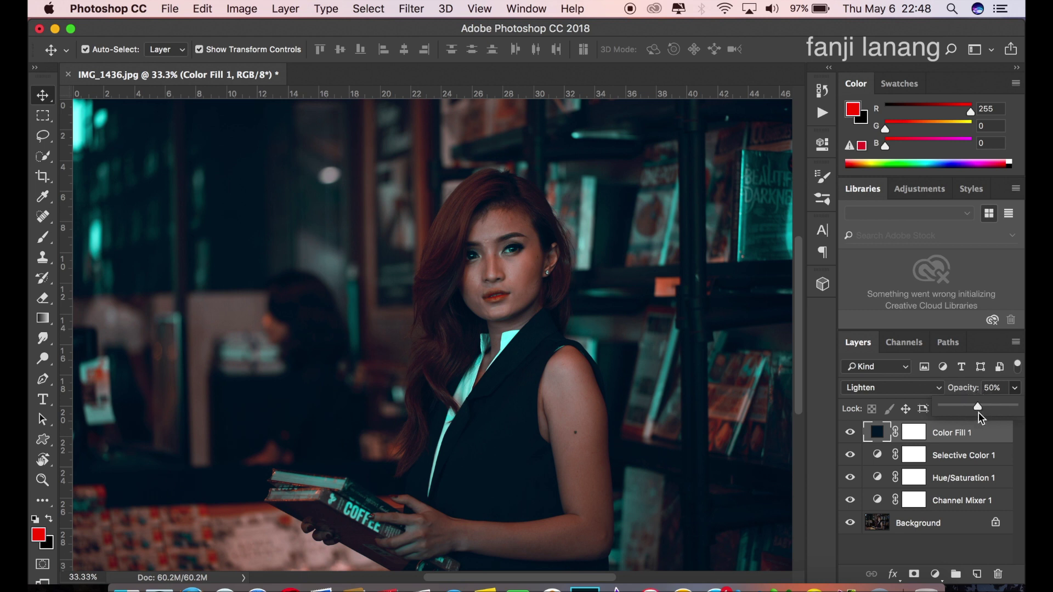
left_click(850, 432)
left_click(850, 432)
left_click(1014, 388)
Step: Add a Color Balance layer with Midtones Yellow/Blue at -10
left_click(935, 574)
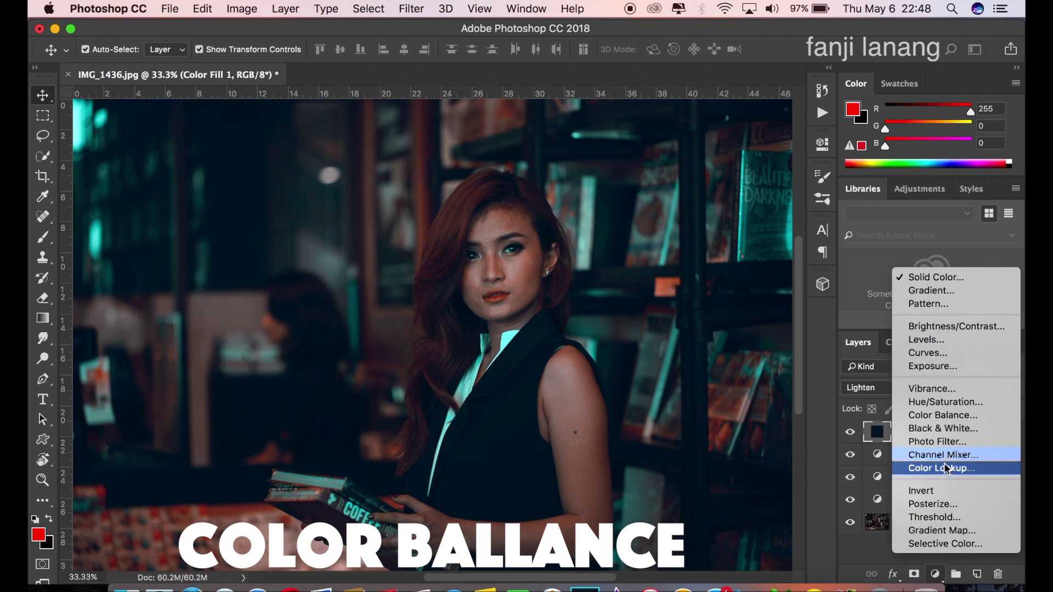
left_click(955, 417)
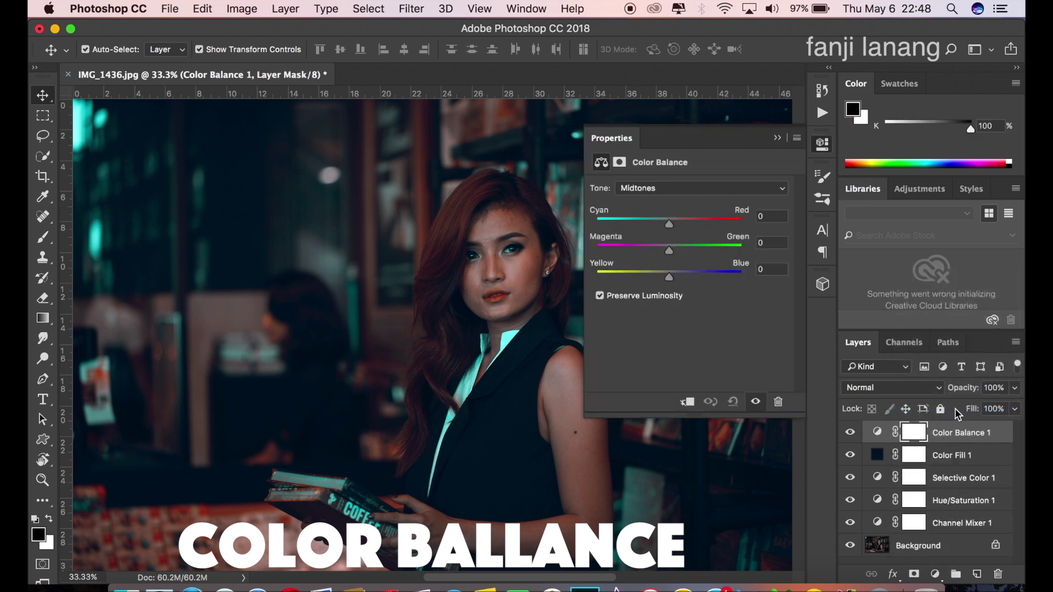
left_click(683, 183)
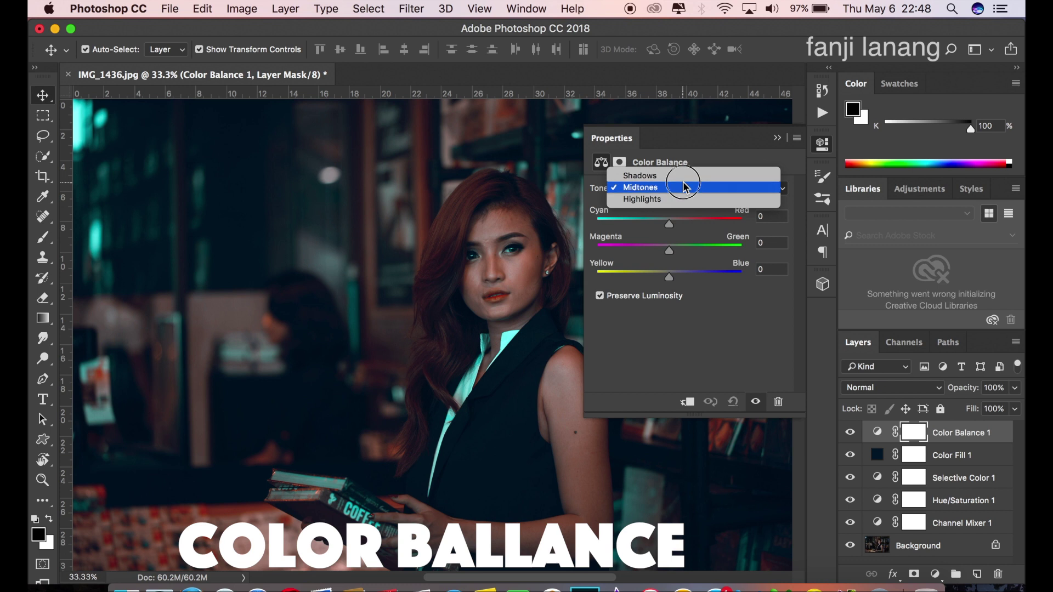
left_click(682, 182)
left_click(661, 277)
left_click_drag(663, 277, 662, 279)
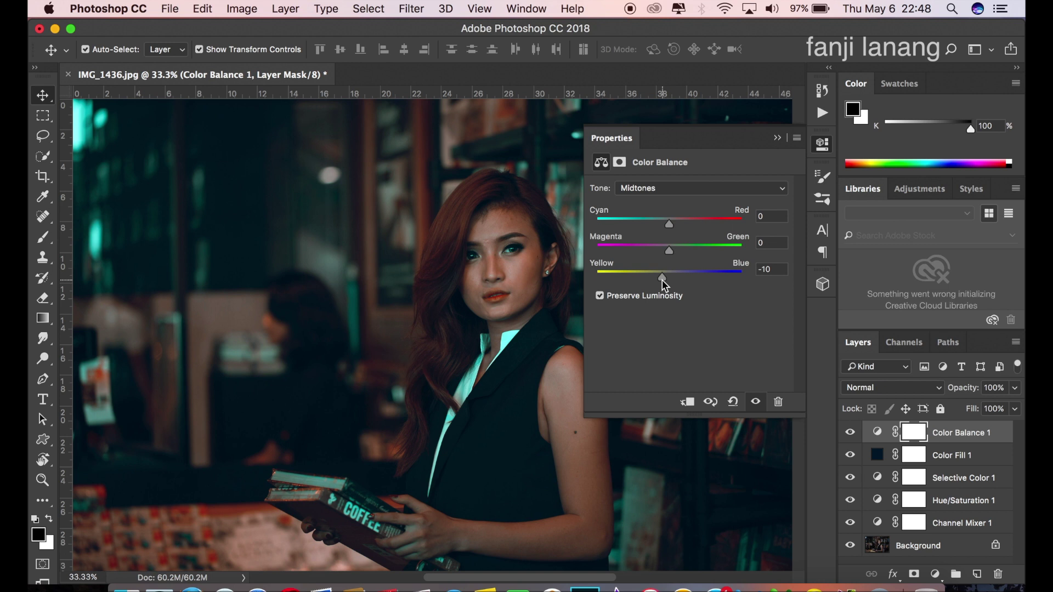
Step: Shift the Highlights to Cyan/Red +4 and slightly toward yellow, then collapse Properties
left_click(657, 188)
left_click(656, 199)
left_click_drag(669, 223, 674, 228)
left_click(669, 277)
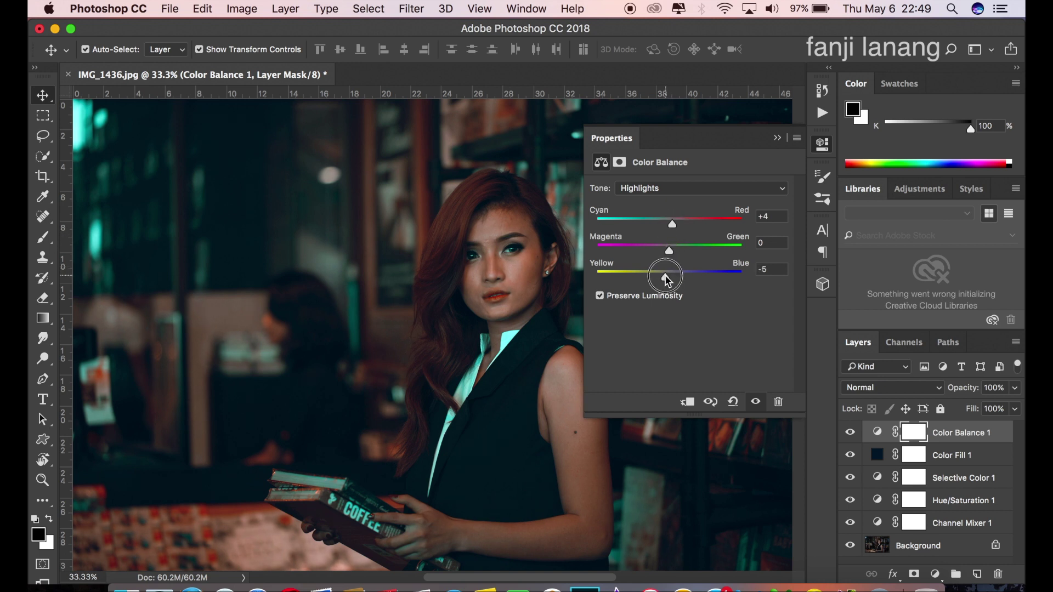
left_click(777, 139)
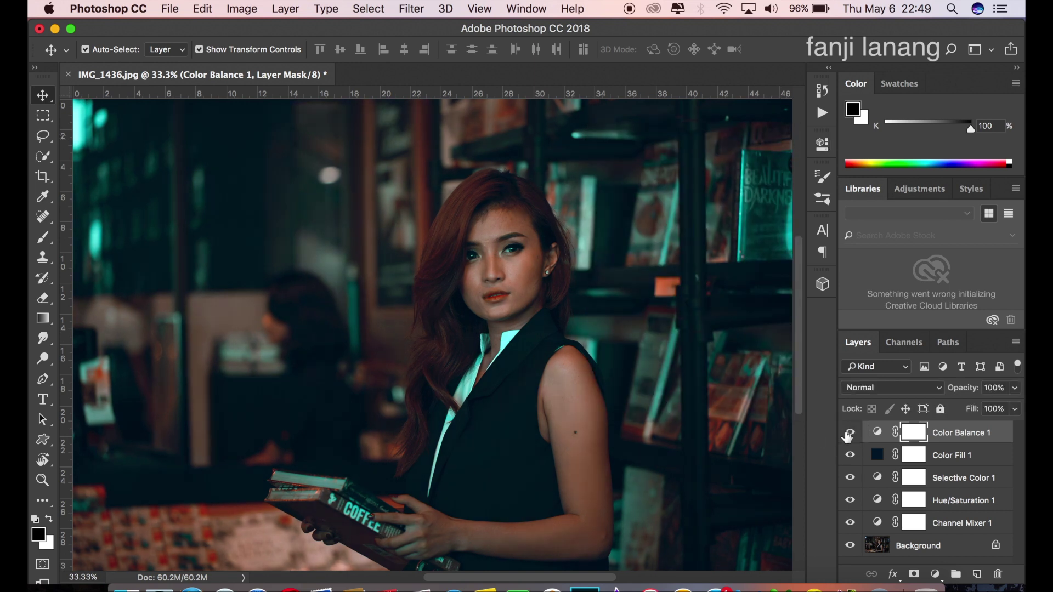
Step: Add a Curves layer lowering the Blue channel's top-right highlight endpoint, then compare
left_click(935, 574)
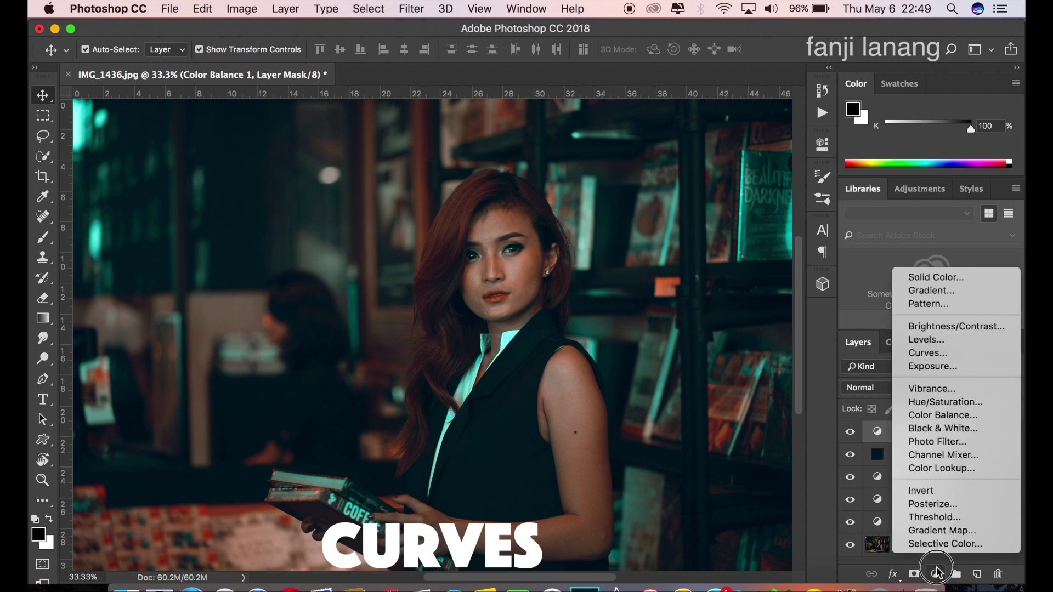
left_click(948, 362)
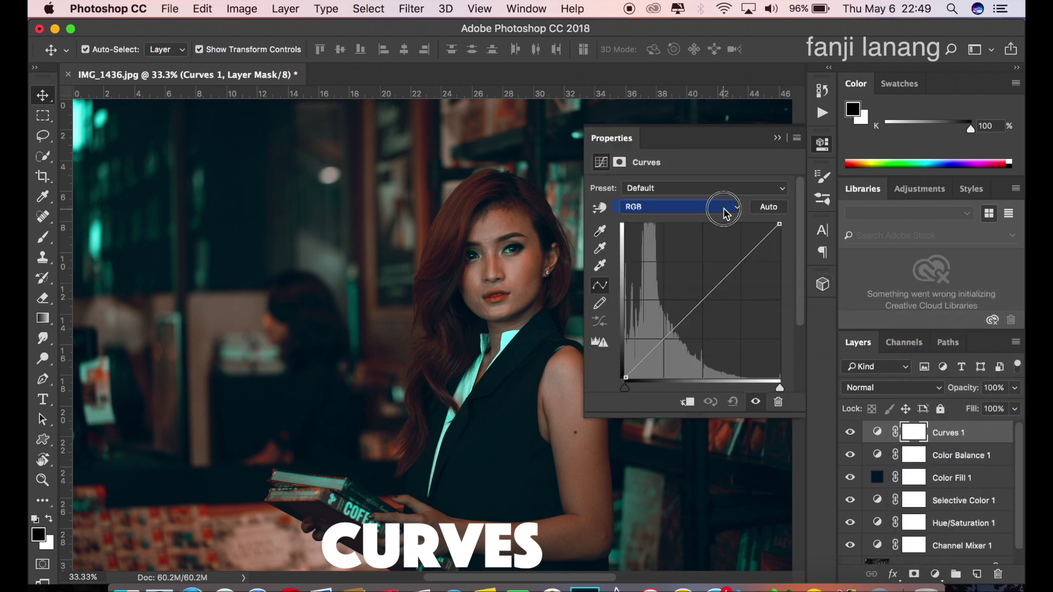
left_click(722, 207)
left_click(733, 237)
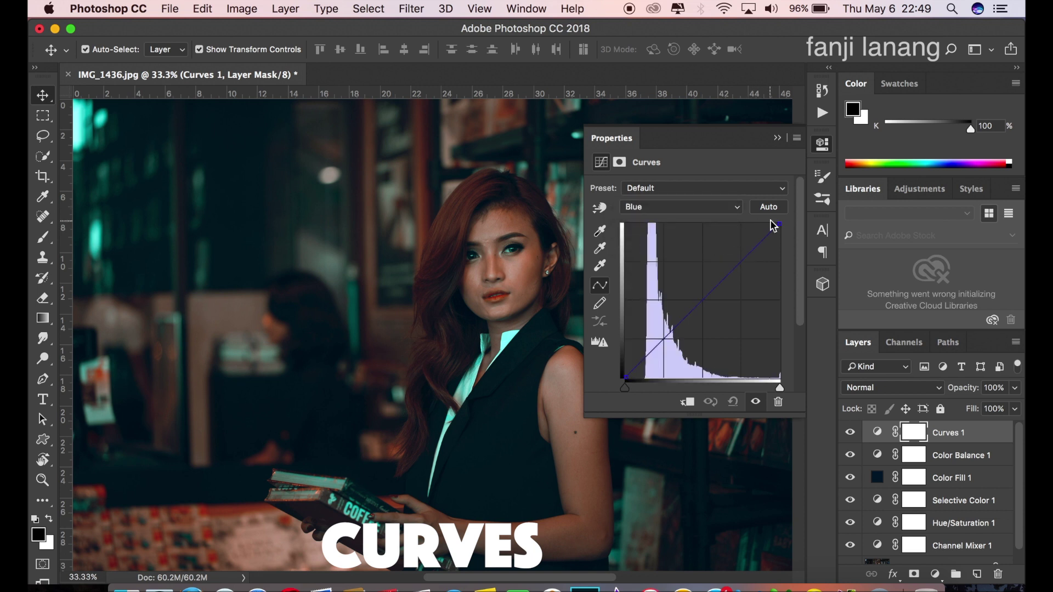
mouse_move(779, 224)
left_mouse_down()
mouse_move(786, 254)
mouse_move(792, 237)
left_mouse_up()
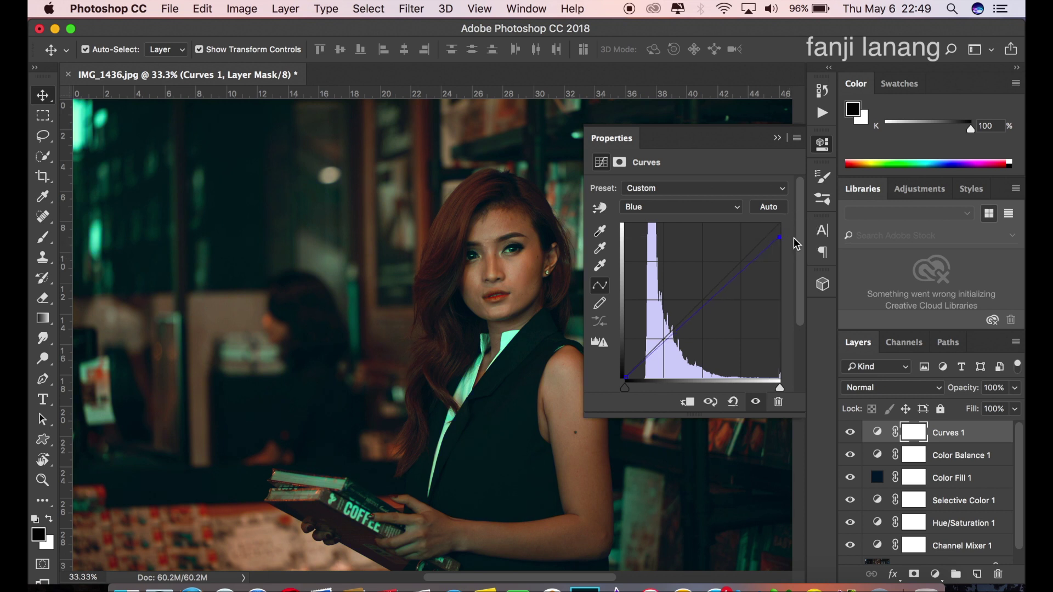
left_click(777, 139)
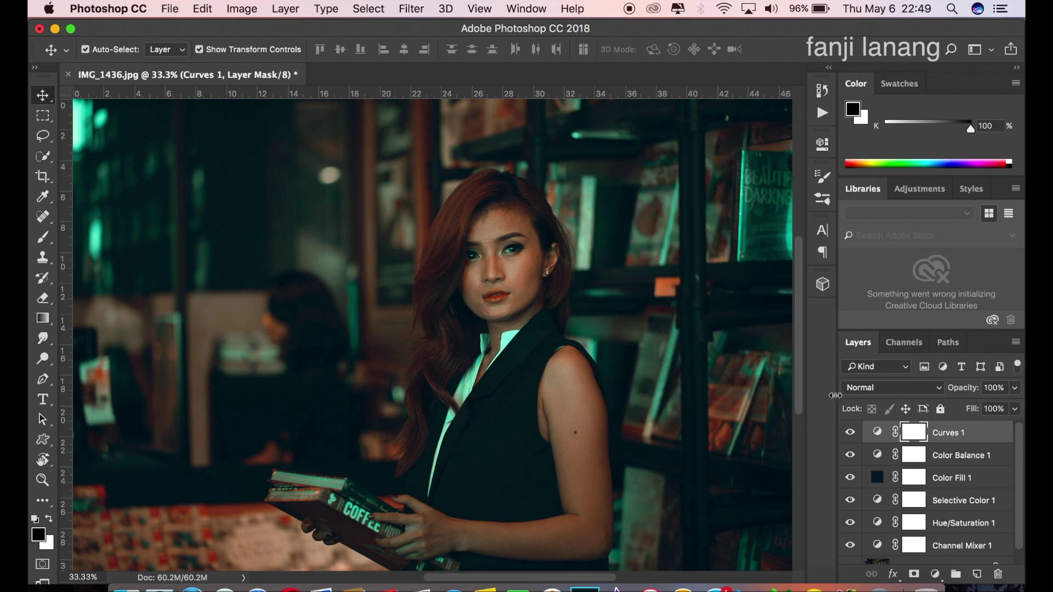
left_click(849, 432)
Step: On a new layer, set up a white signature brush enlarged to 700 px
left_click(970, 574)
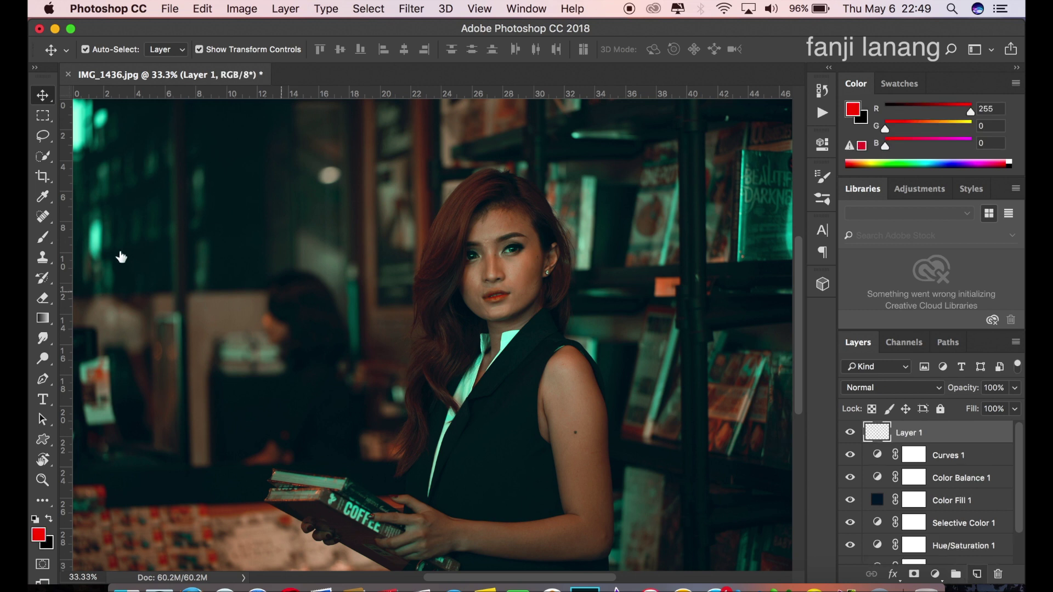
left_click(42, 237)
left_click(36, 519)
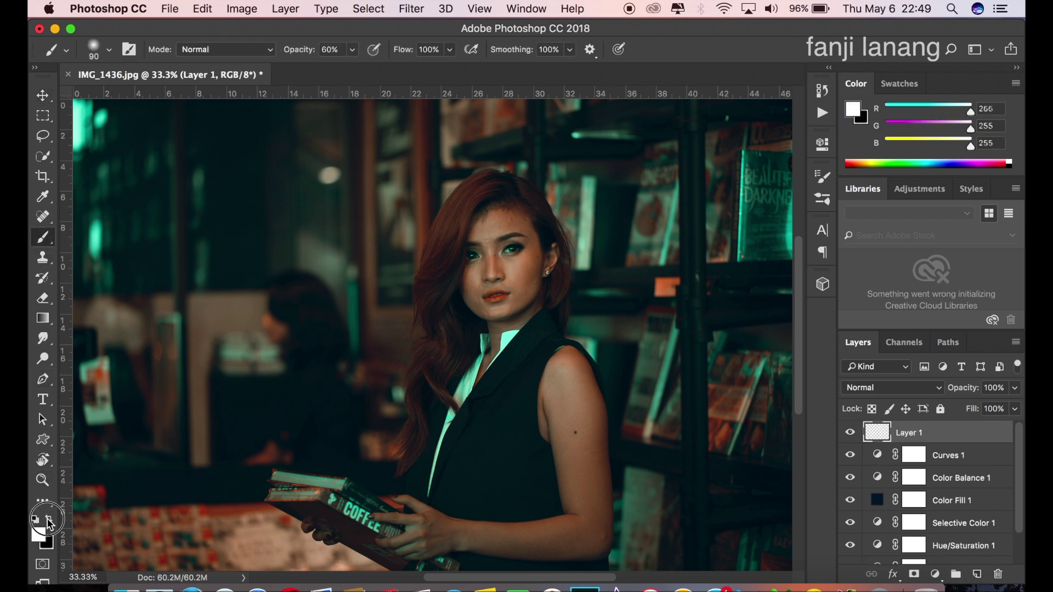
left_click(109, 49)
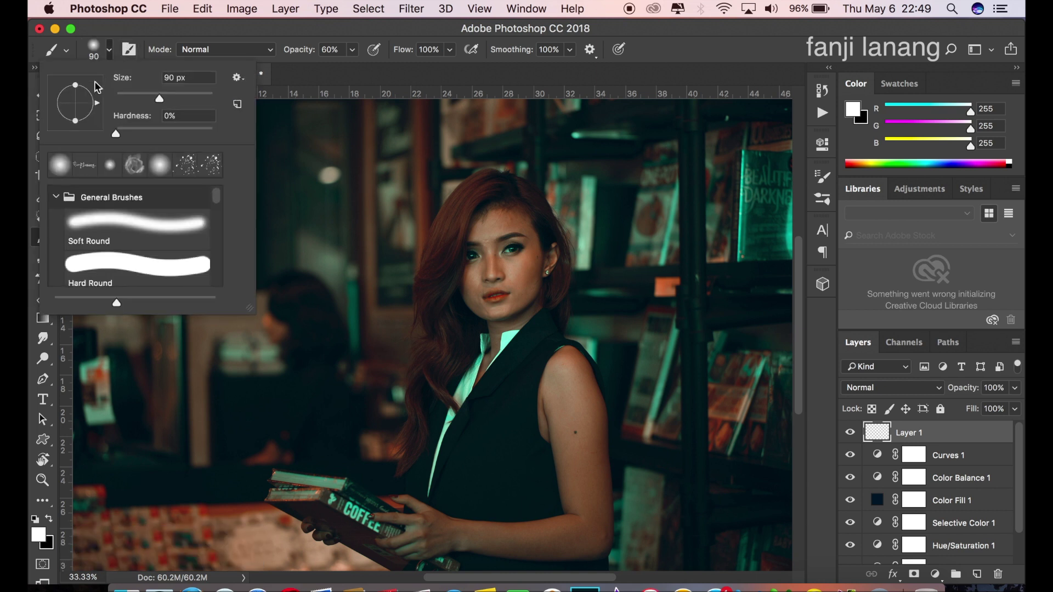
left_click(84, 164)
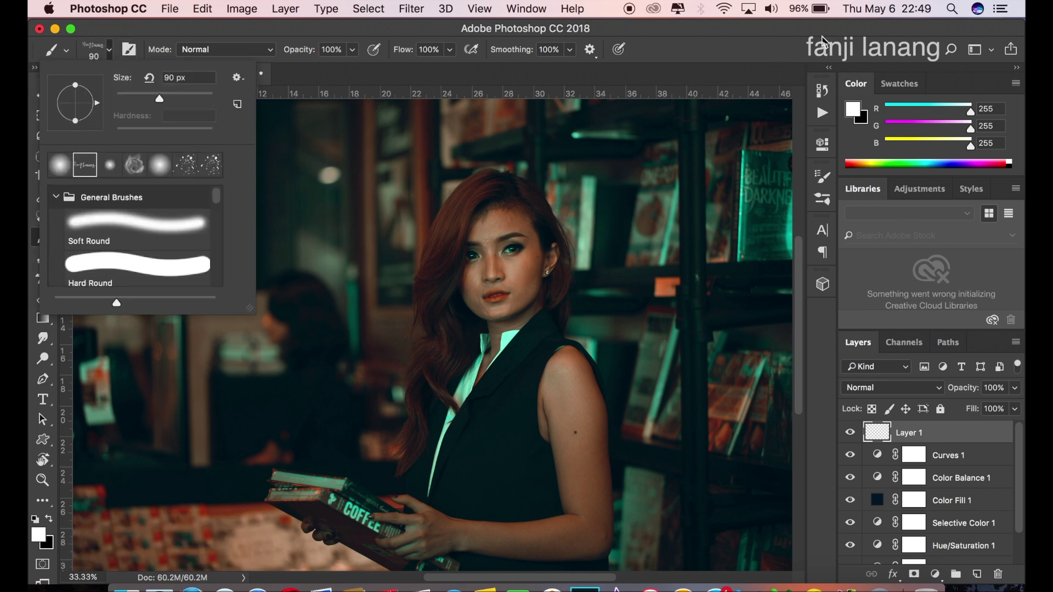
left_click(812, 51)
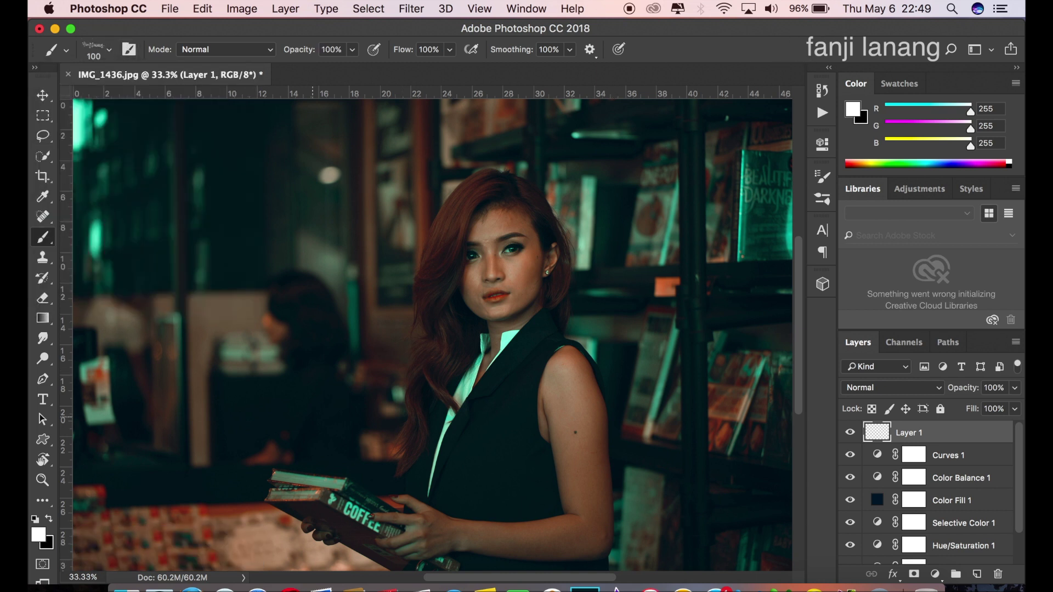
key("bracketright")
key("bracketright")
key("bracketright")
key("bracketright")
key("bracketright")
key("bracketright")
key("bracketright")
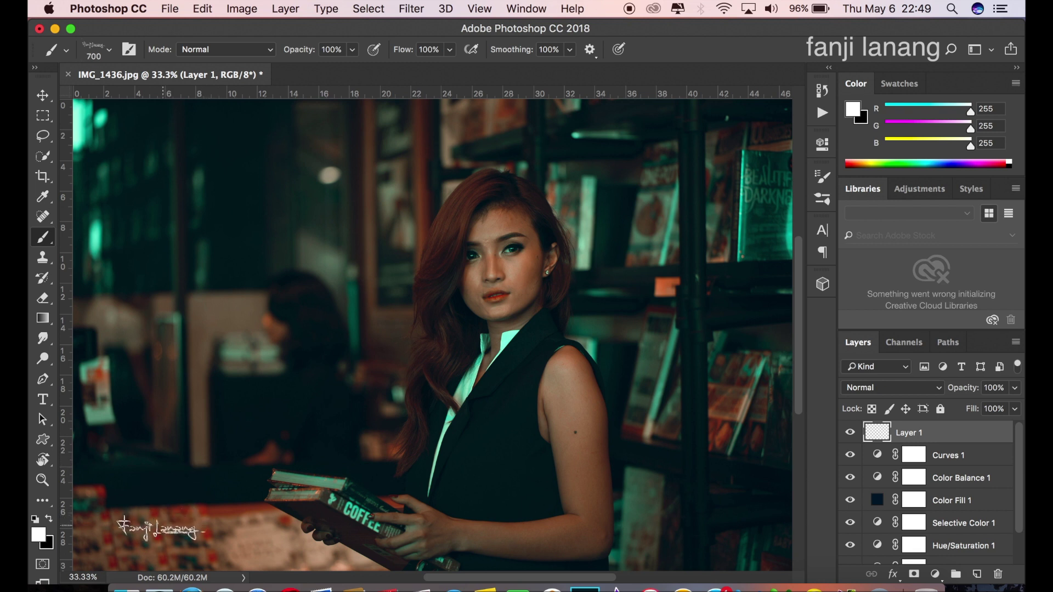